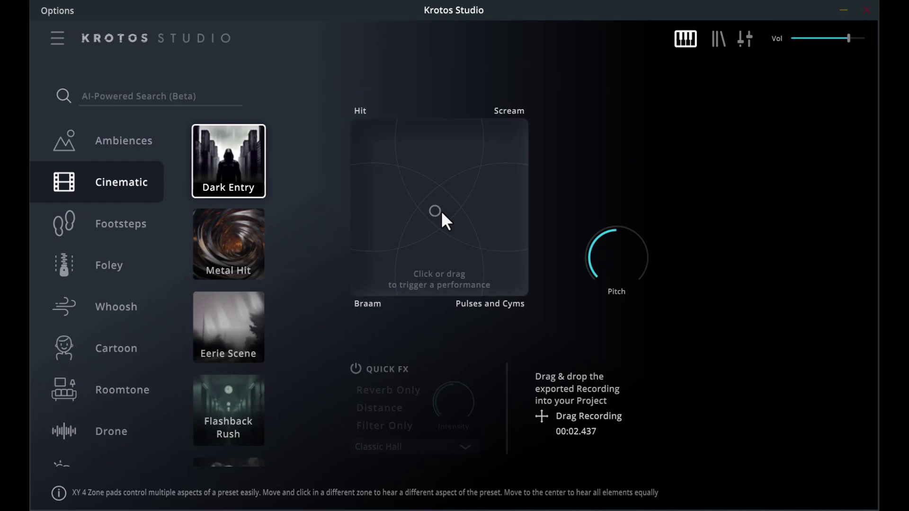
# Step: Switch from the perform view to the Dark Entry preset's engine editor
pyautogui.click(746, 40)
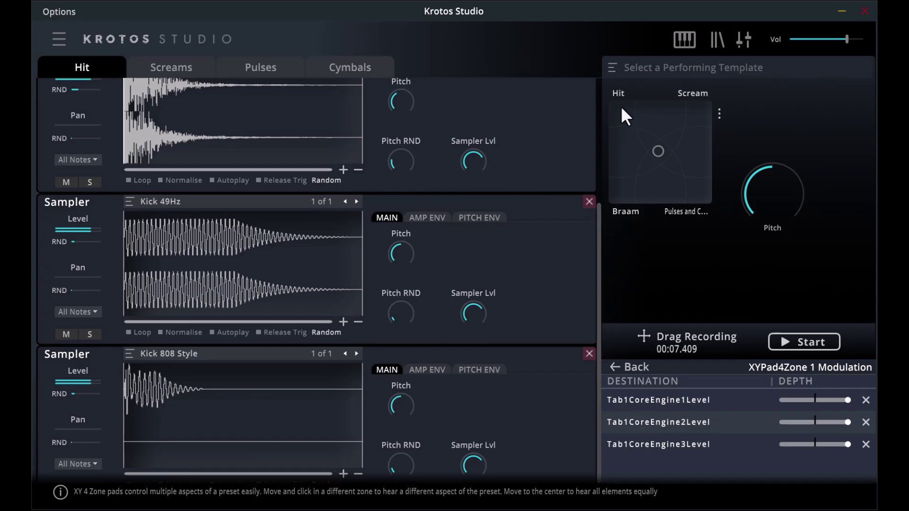
# Step: Record an XY pad performance sweeping from Hit through Braam and Pulses to Scream
pyautogui.click(616, 104)
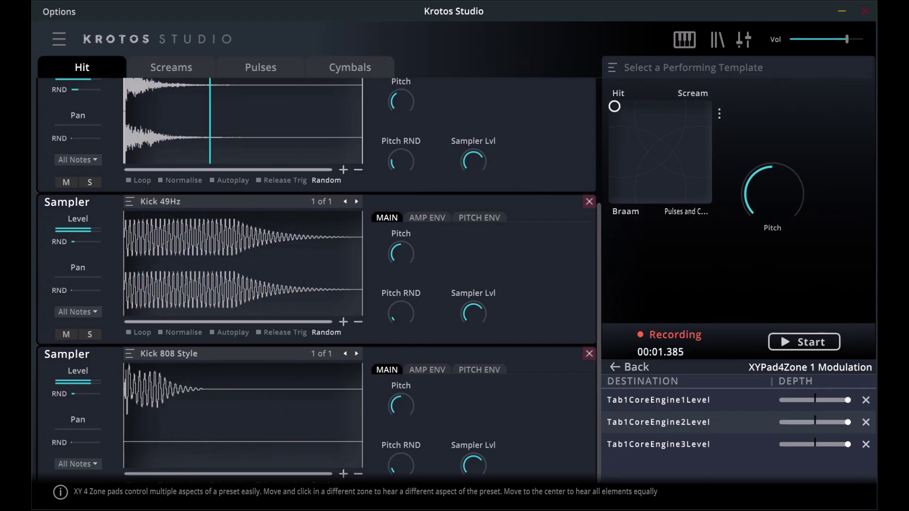
pyautogui.moveTo(615, 101); pyautogui.dragTo(614, 222)
pyautogui.click(614, 197)
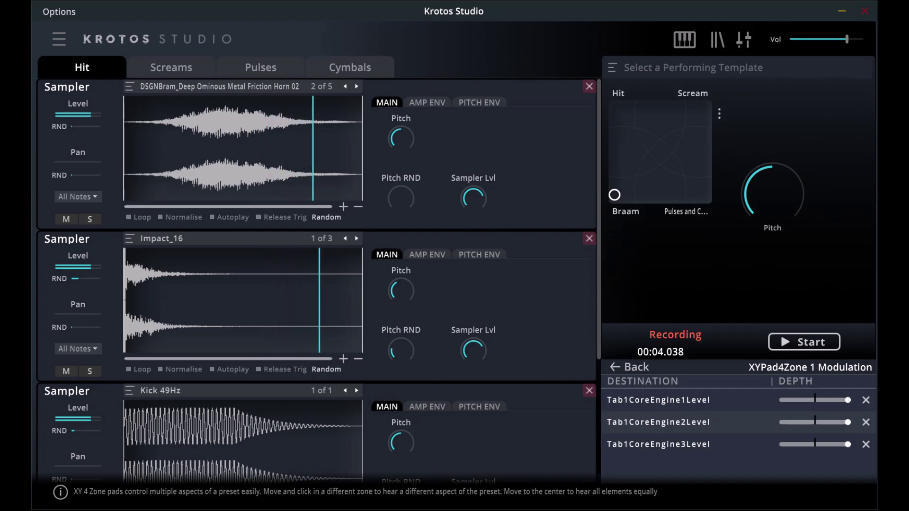
pyautogui.moveTo(614, 195); pyautogui.dragTo(706, 198)
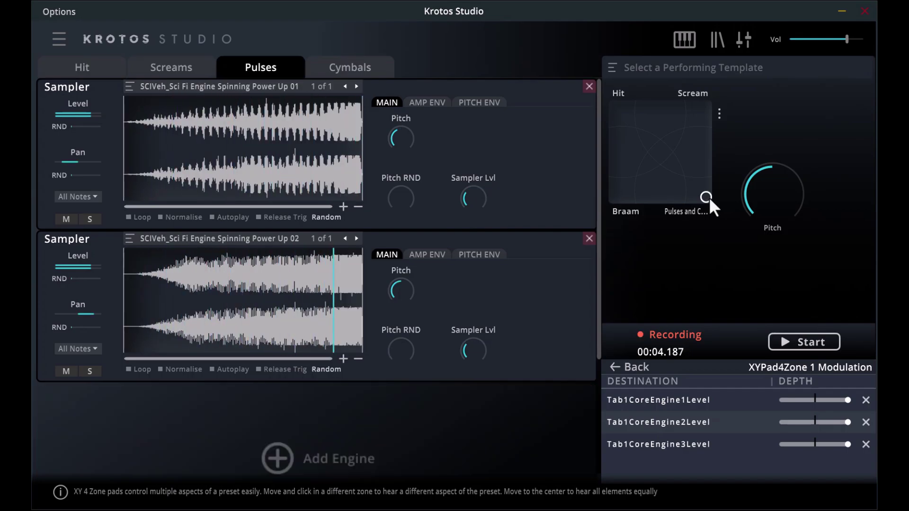
pyautogui.moveTo(709, 197); pyautogui.dragTo(705, 107)
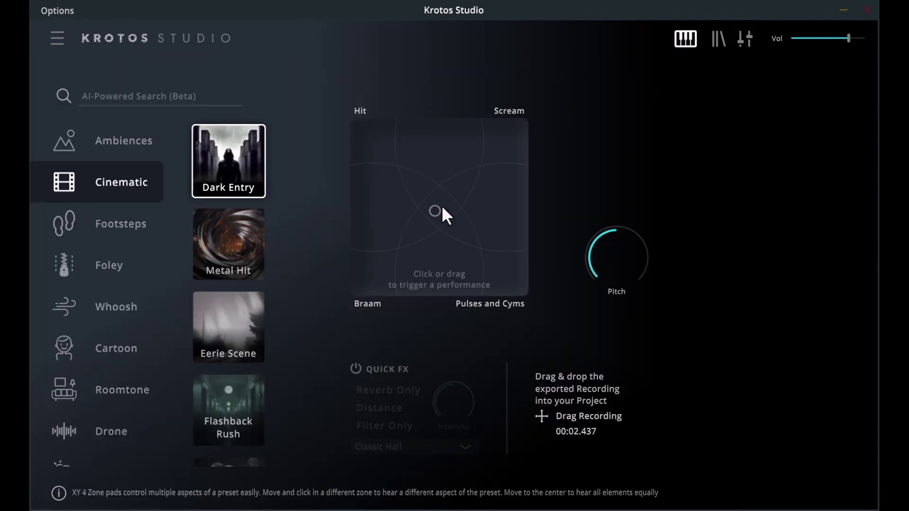
pyautogui.click(436, 205)
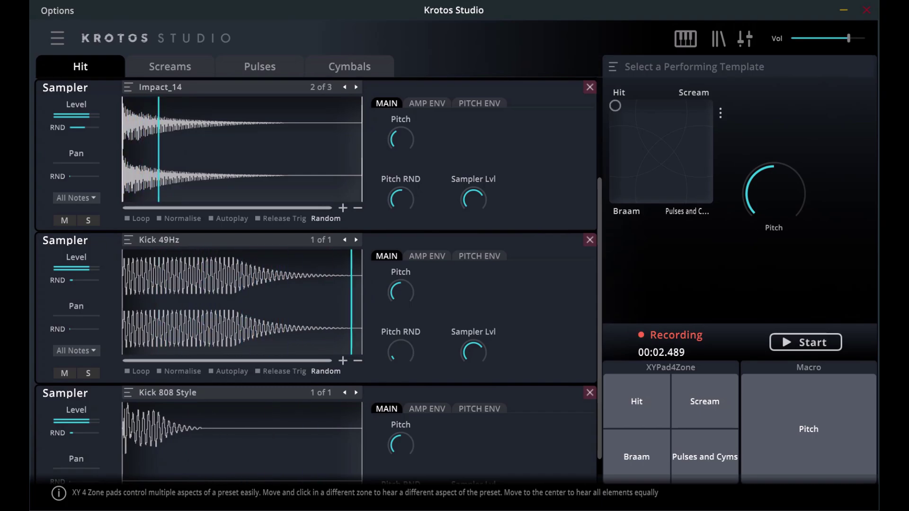
# Step: Retrigger the Hit zone for new variations and glide the puck toward the pad centre
pyautogui.click(615, 110)
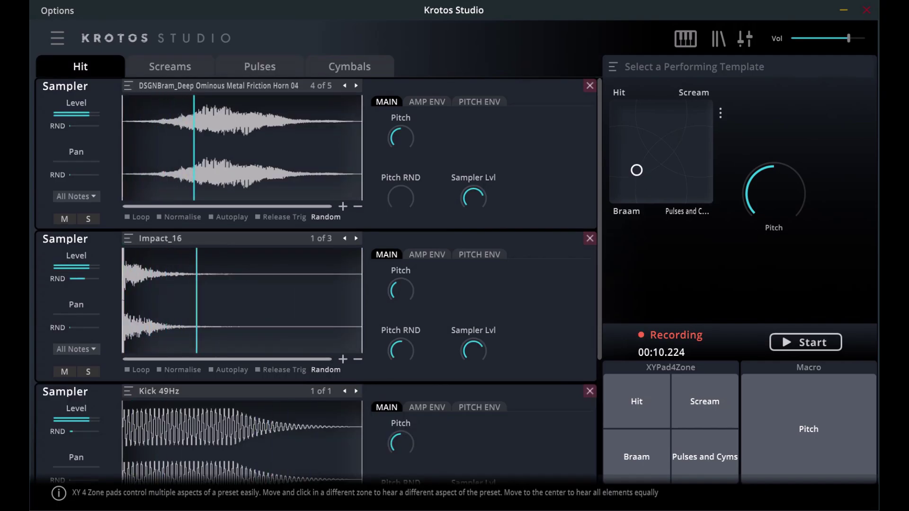
pyautogui.click(615, 118)
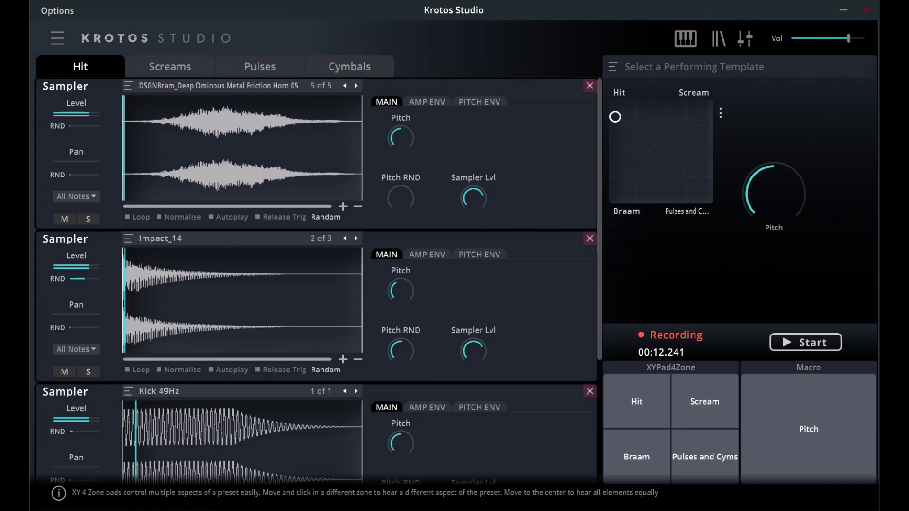
pyautogui.moveTo(615, 116); pyautogui.dragTo(686, 184)
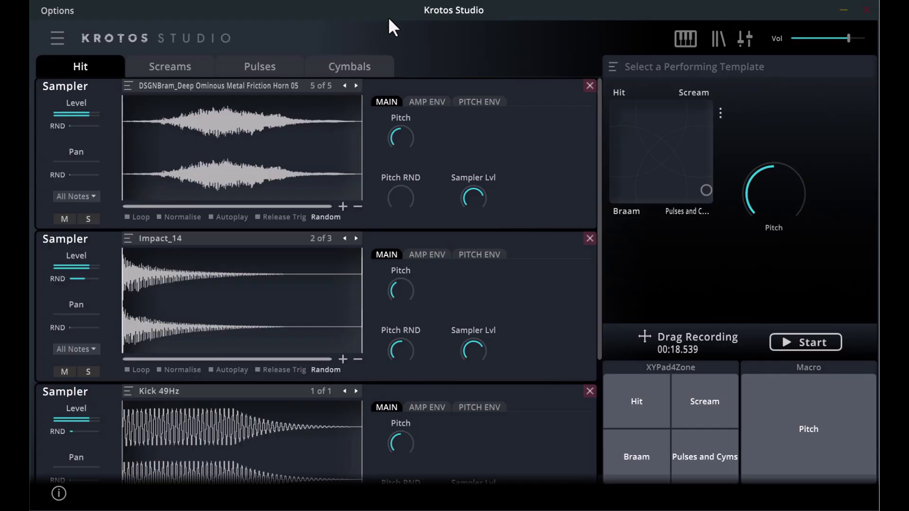
# Step: Inspect the sample lists loaded in the first and second (Impact) samplers
pyautogui.click(289, 85)
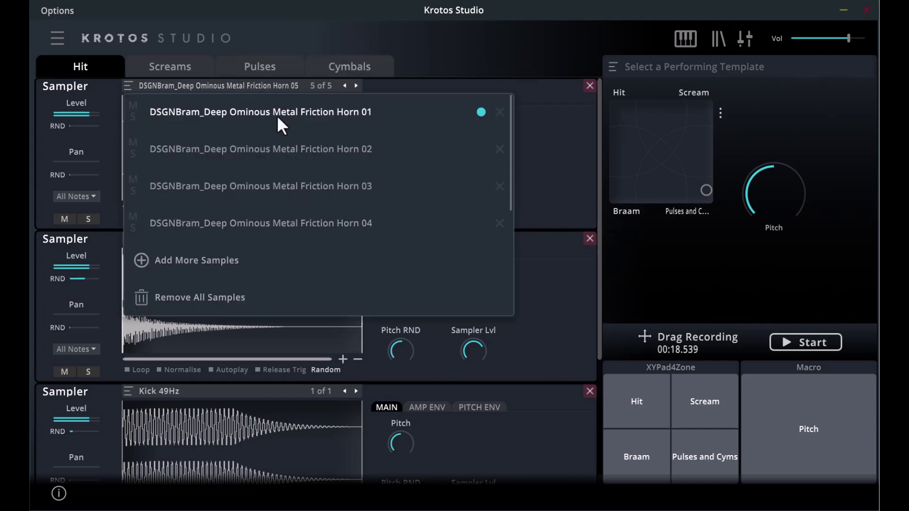
pyautogui.click(274, 86)
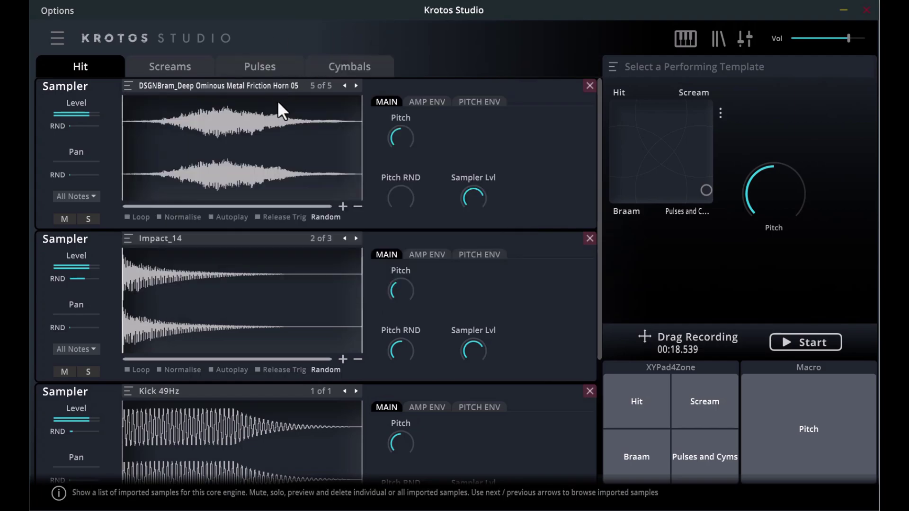
pyautogui.click(254, 239)
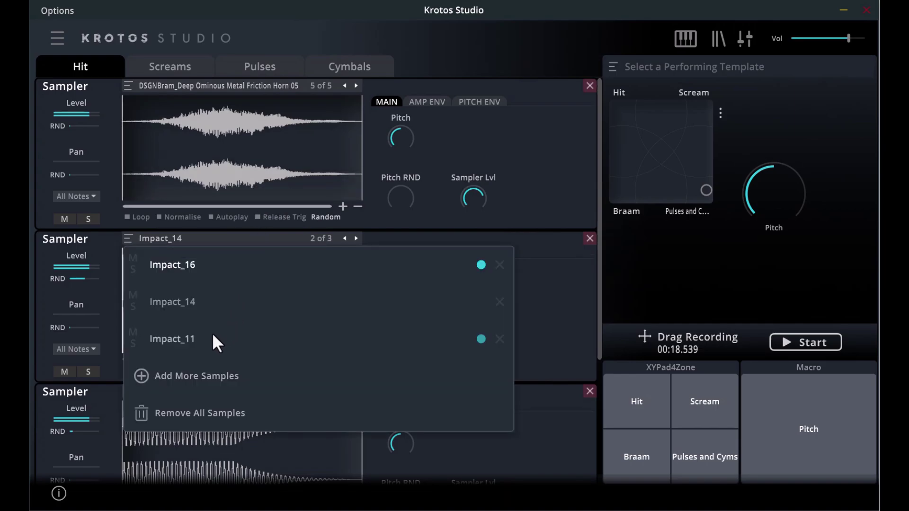
pyautogui.click(195, 237)
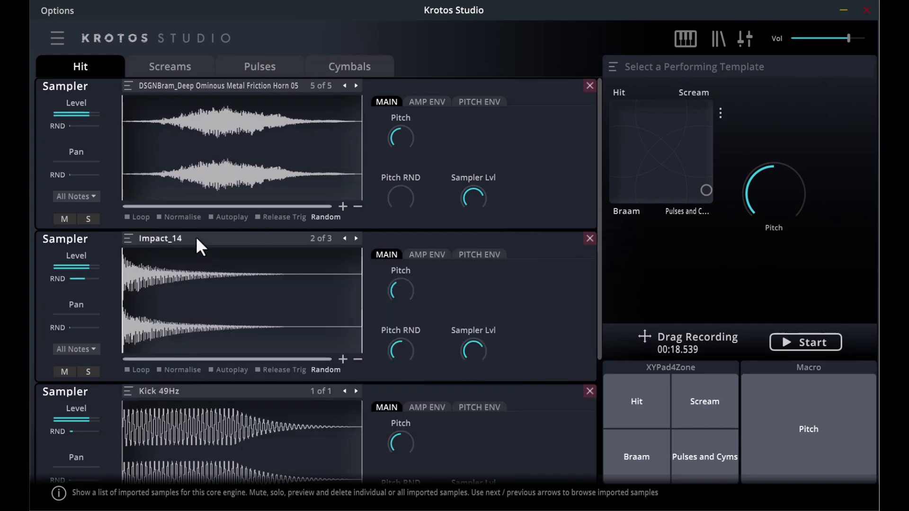
# Step: On the Screams layer, record auditions of the Scream and Hit zones
pyautogui.click(177, 64)
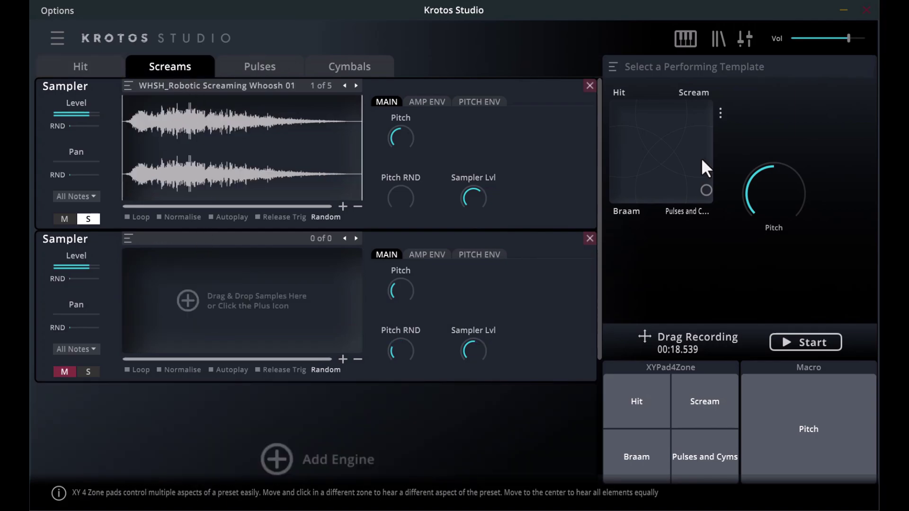
pyautogui.click(709, 105)
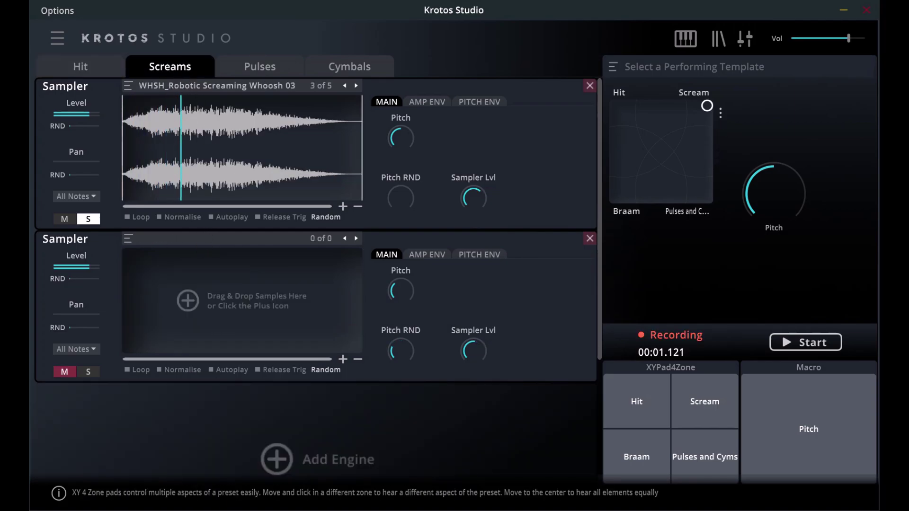
pyautogui.click(709, 105)
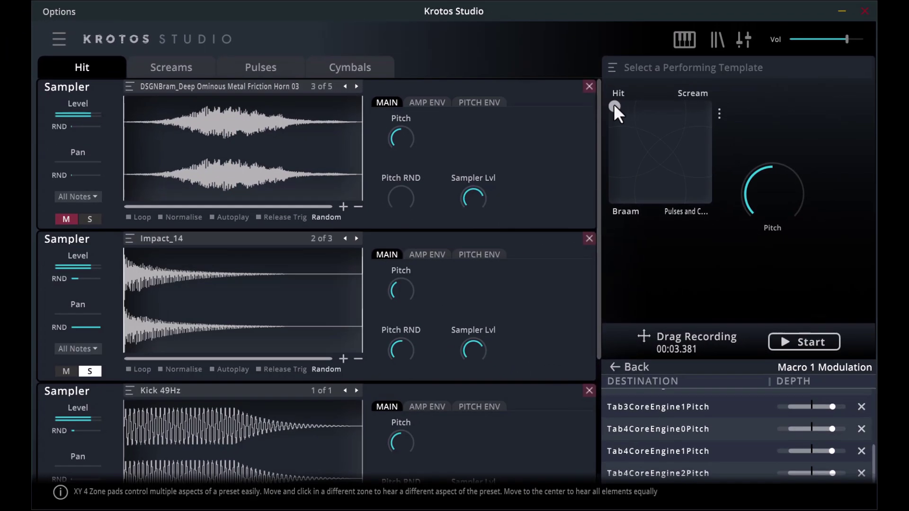
pyautogui.click(683, 126)
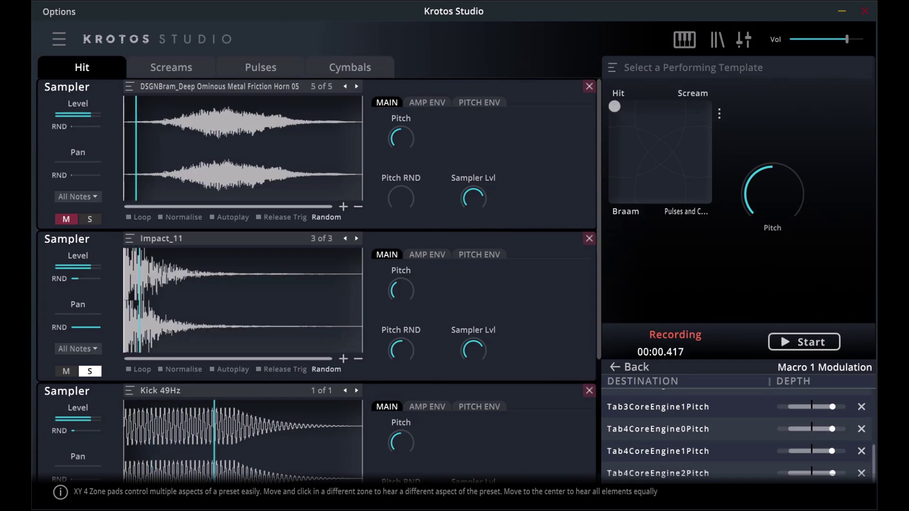
pyautogui.click(615, 107)
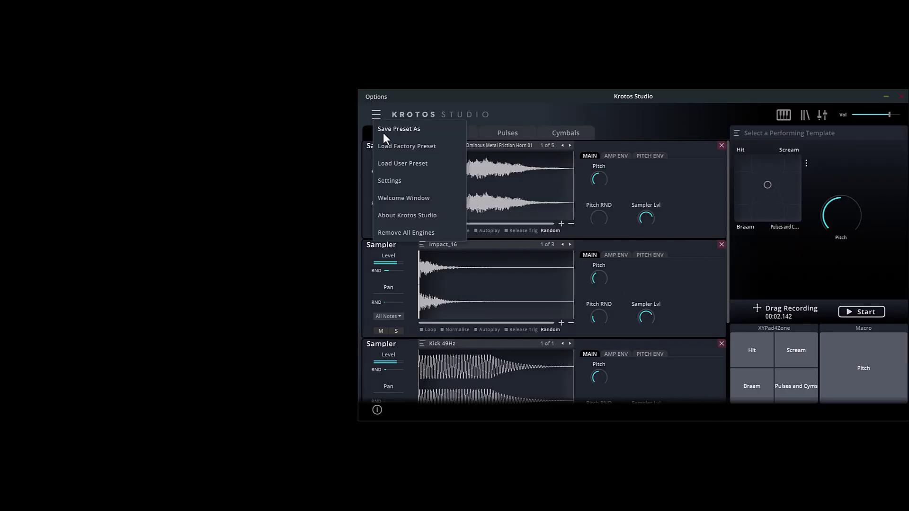
# Step: Load the Cinematic Template 01.ksp factory preset from the Preset Templates folder
pyautogui.click(388, 145)
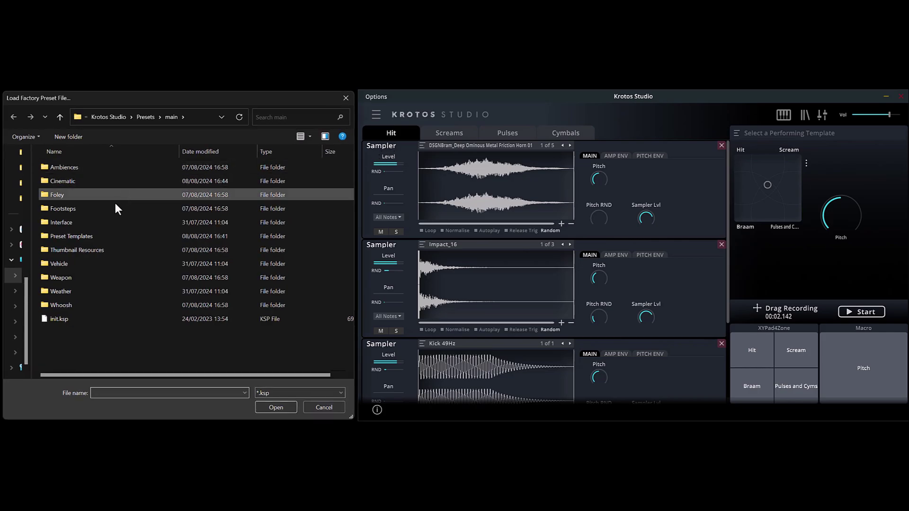
pyautogui.doubleClick(96, 235)
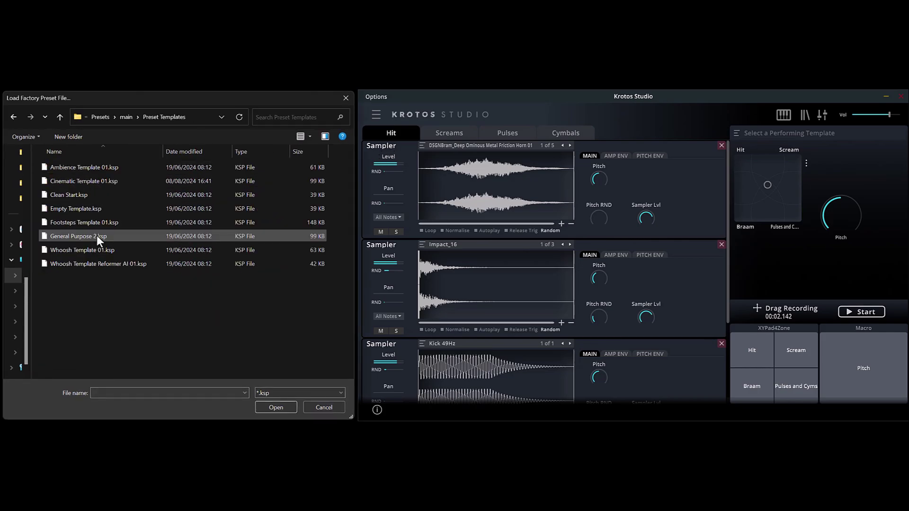
pyautogui.doubleClick(104, 181)
# Step: Rename the first layer tabs to Hit and Scream, then begin renaming the third tab
pyautogui.doubleClick(396, 133)
pyautogui.write('Hi')
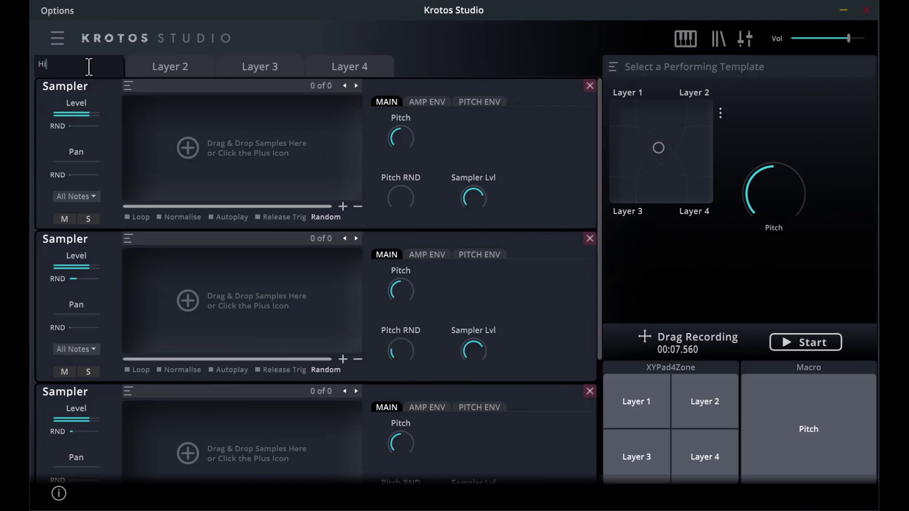
pyautogui.doubleClick(179, 73)
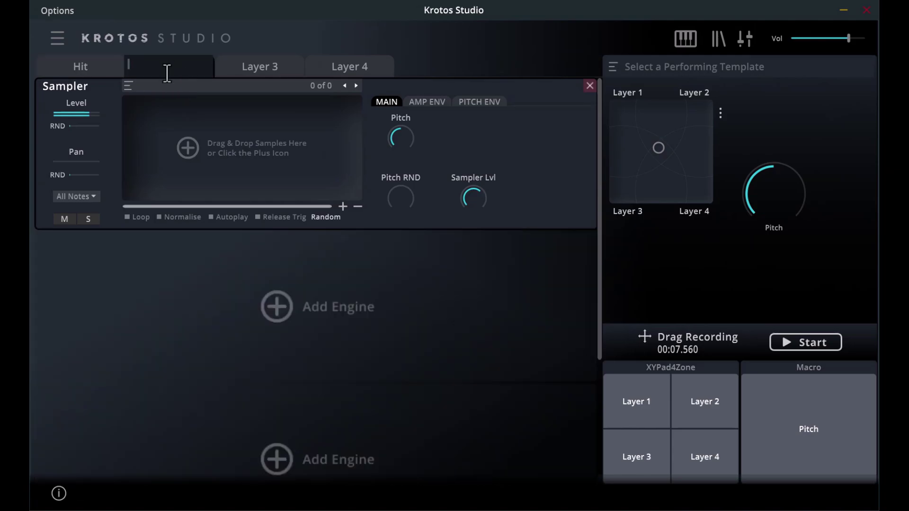
pyautogui.write('Scream')
pyautogui.doubleClick(267, 67)
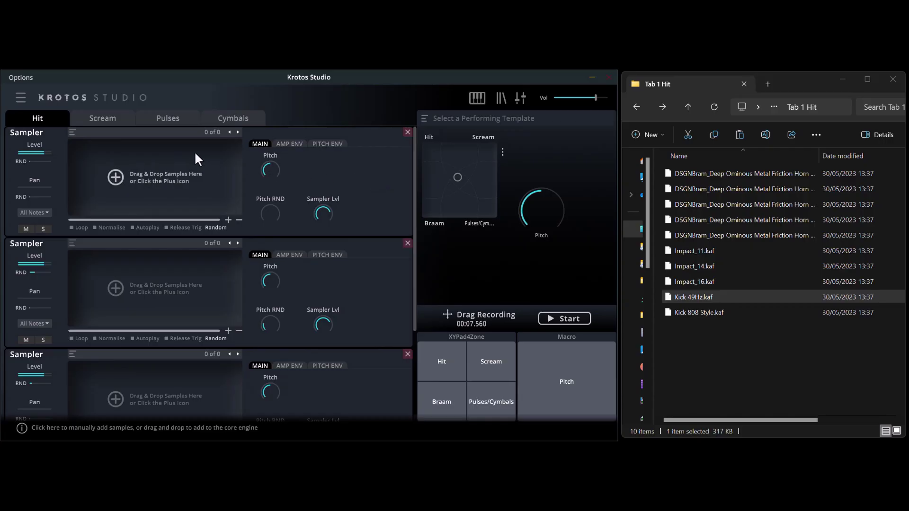
# Step: Load Impact_11, Impact_14 and Impact_16 into the first Hit sampler
pyautogui.moveTo(413, 176); pyautogui.dragTo(416, 246)
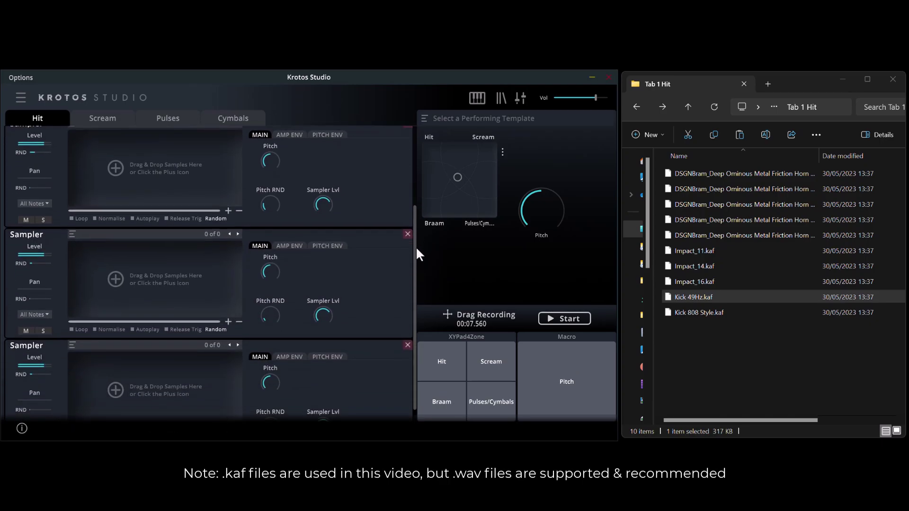
pyautogui.click(700, 251)
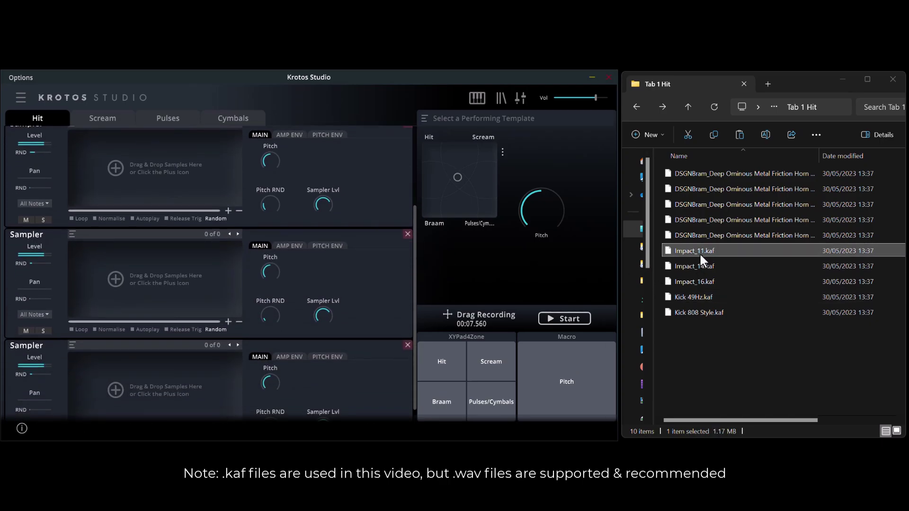
pyautogui.keyDown('shift'); pyautogui.click(699, 280); pyautogui.keyUp('shift')
pyautogui.moveTo(709, 254); pyautogui.dragTo(175, 172)
# Step: Load Kick 49Hz into the second sampler and Kick 808 Style into the third
pyautogui.click(697, 299)
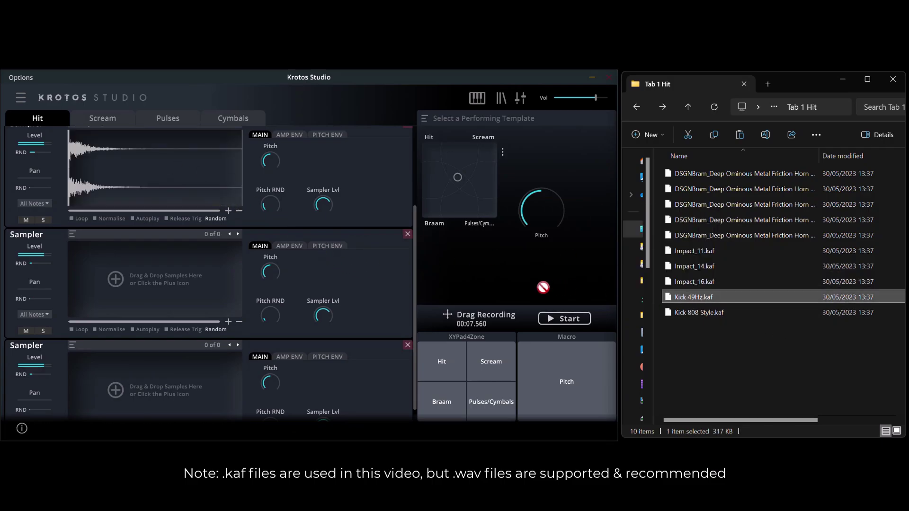
pyautogui.moveTo(543, 287); pyautogui.dragTo(162, 275)
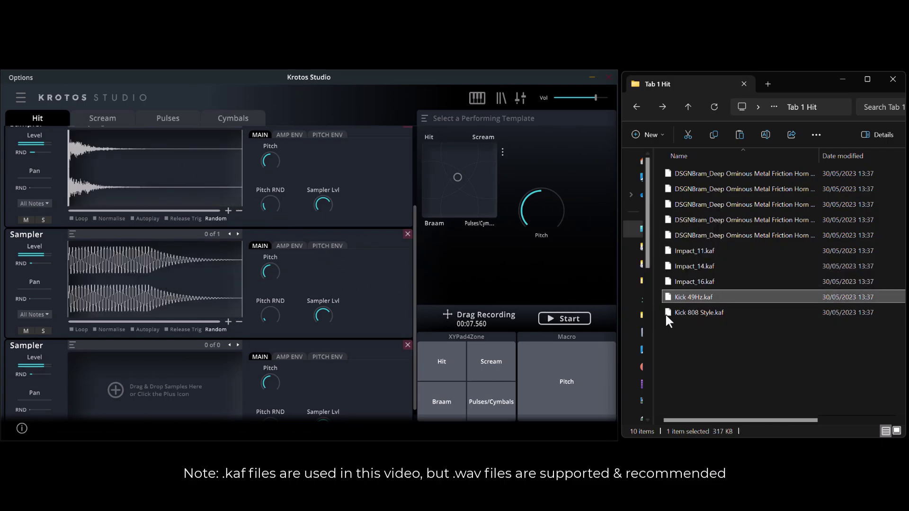
pyautogui.moveTo(689, 314); pyautogui.dragTo(186, 370)
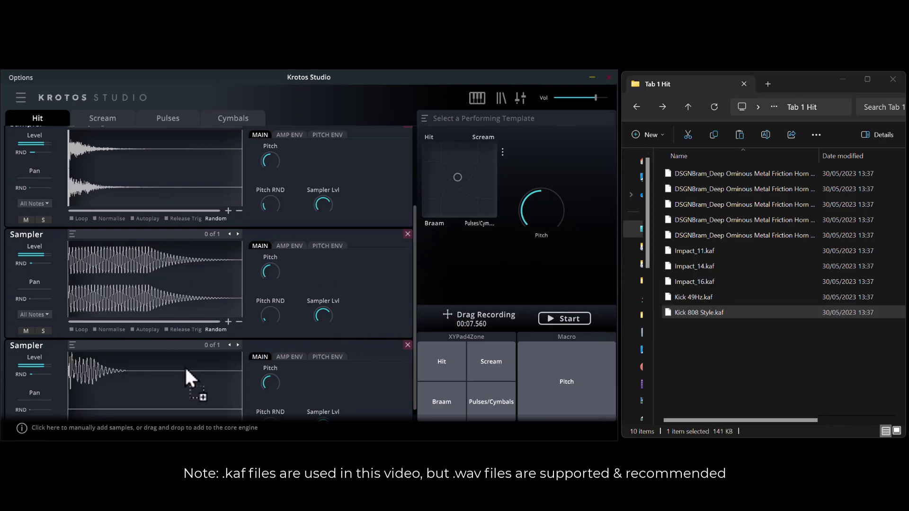
# Step: Check the second and third samplers' amplitude envelopes, then return the third to MAIN
pyautogui.click(289, 245)
pyautogui.click(291, 356)
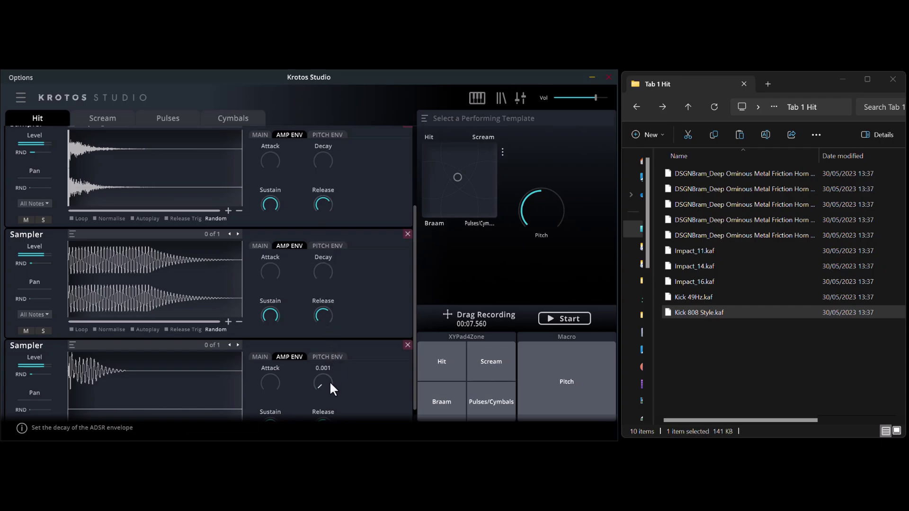
pyautogui.moveTo(413, 354); pyautogui.dragTo(401, 392)
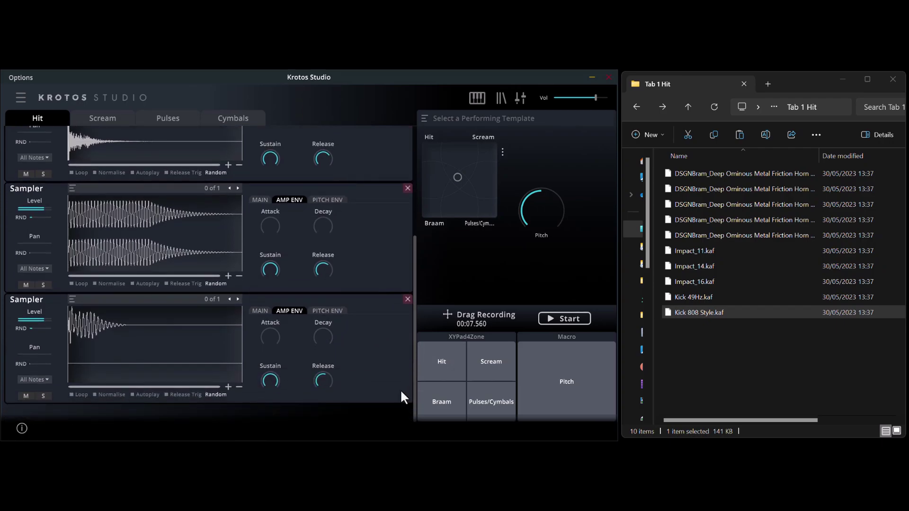
pyautogui.click(260, 311)
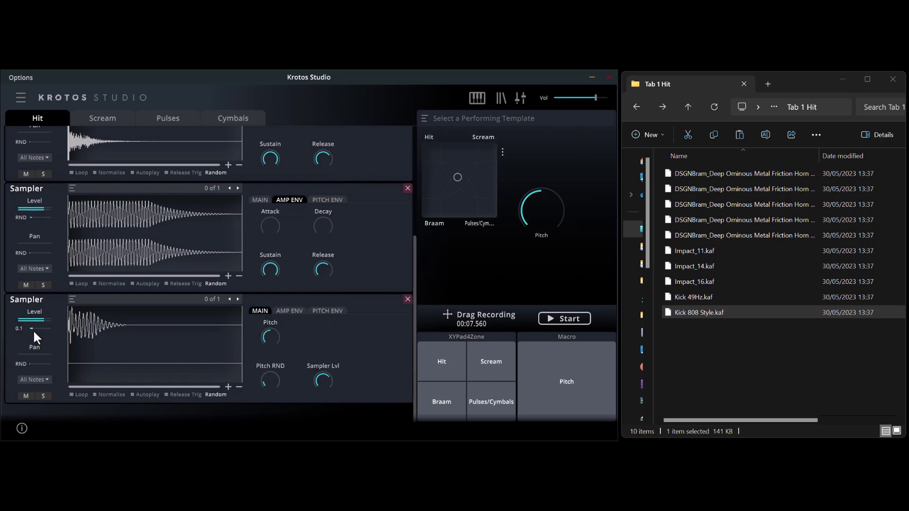
# Step: Show the MAIN pitch controls for the second sampler and the Impact_16 sampler
pyautogui.click(262, 198)
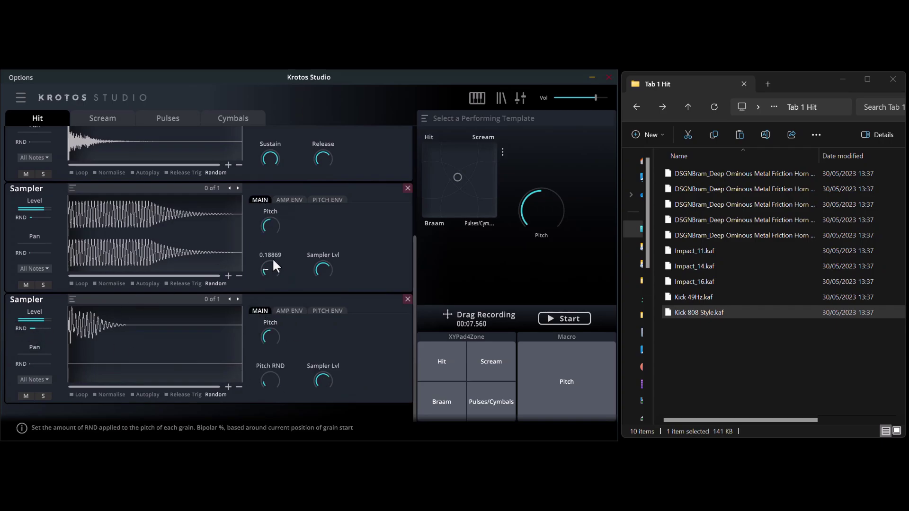
pyautogui.scroll(3, 356, 240)
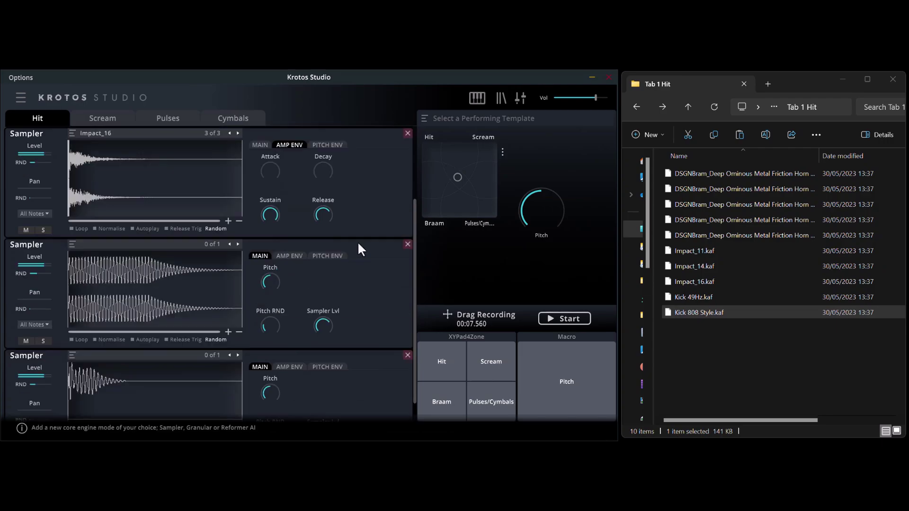
pyautogui.click(259, 230)
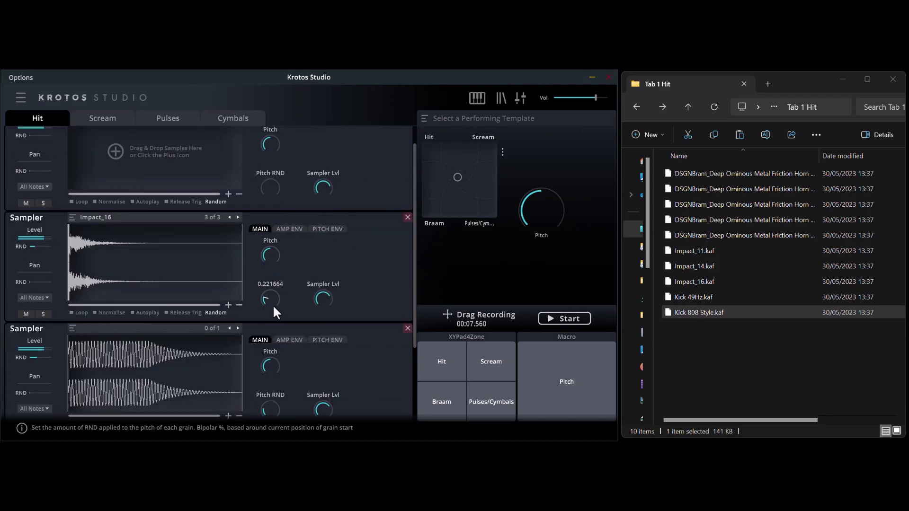
pyautogui.moveTo(34, 253)
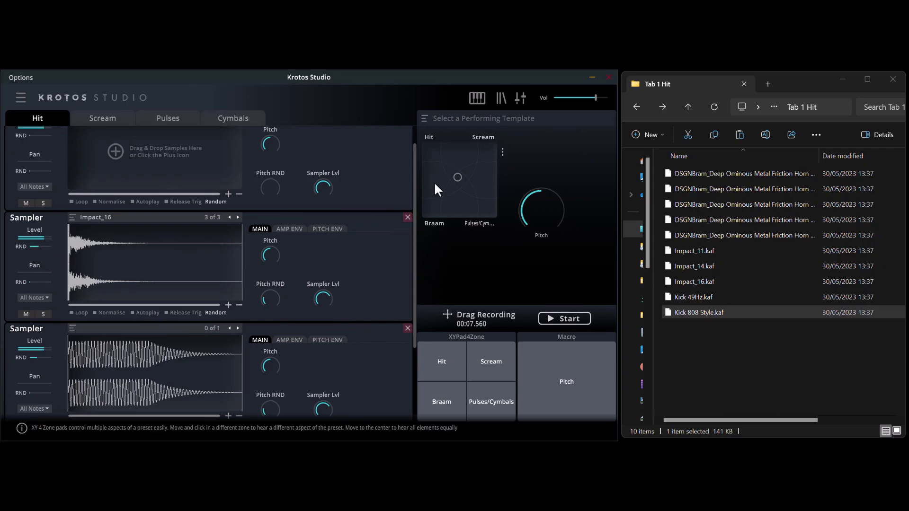
# Step: Load the five DSGNBram Metal Friction Horn files into the empty sampler, auditioning Hit and Braam
pyautogui.moveTo(433, 181); pyautogui.dragTo(422, 148)
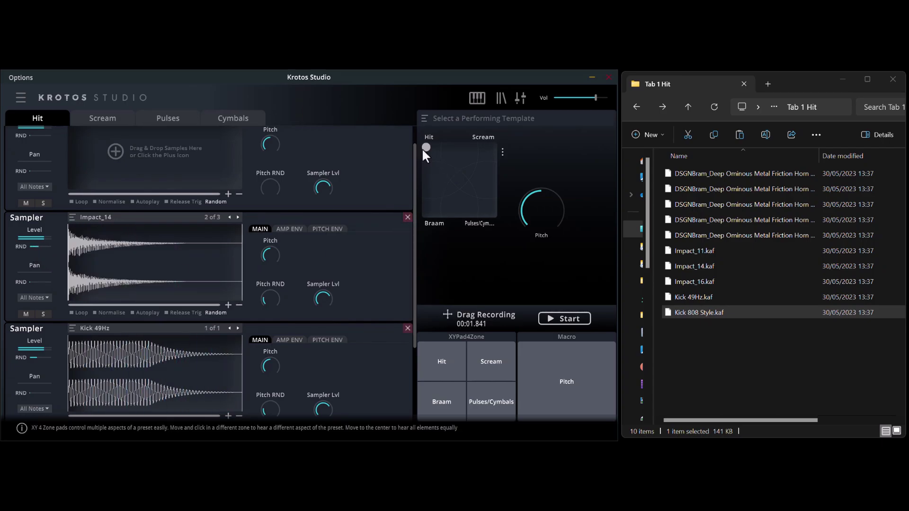
pyautogui.click(701, 236)
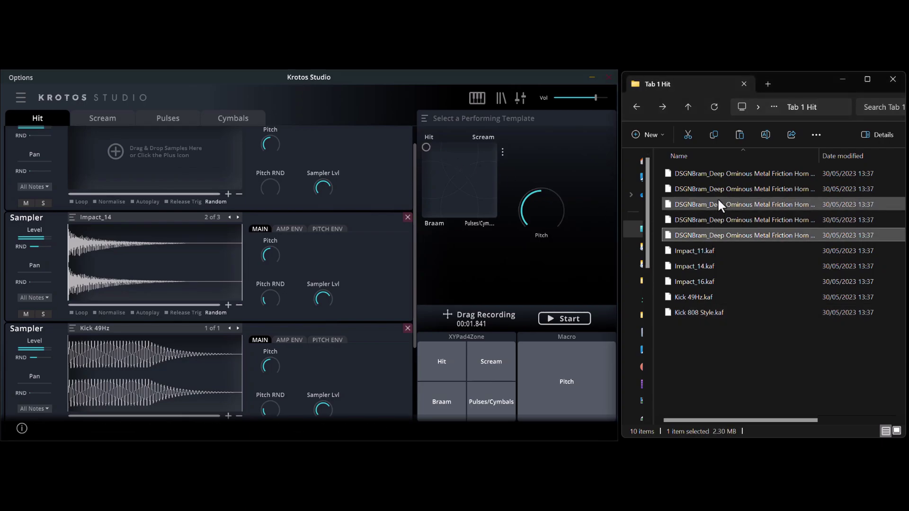
pyautogui.keyDown('shift'); pyautogui.click(729, 174); pyautogui.keyUp('shift')
pyautogui.moveTo(731, 172); pyautogui.dragTo(186, 152)
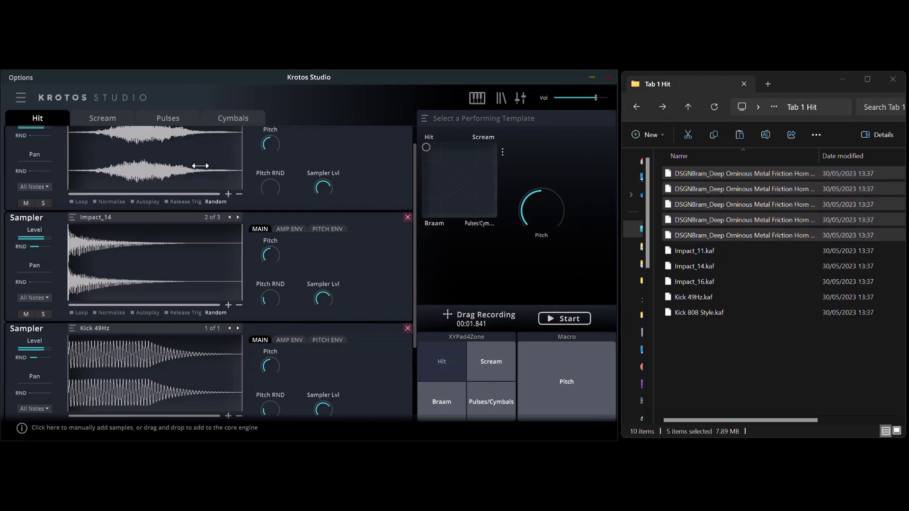
pyautogui.moveTo(425, 148)
pyautogui.mouseDown()
pyautogui.moveTo(427, 214)
pyautogui.moveTo(426, 180)
pyautogui.mouseUp()
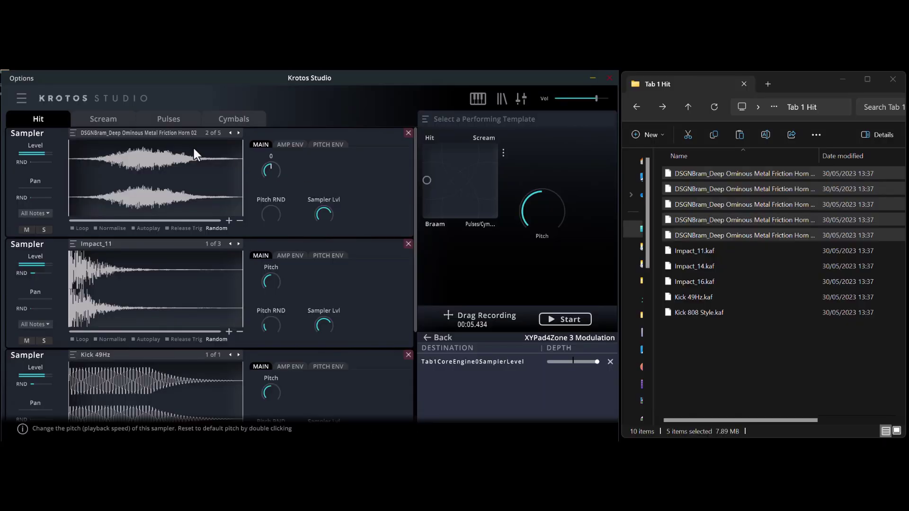
# Step: Load the five Robotic Screaming Whoosh files from Tab 2 Screams into the Scream sampler
pyautogui.click(96, 115)
pyautogui.click(686, 107)
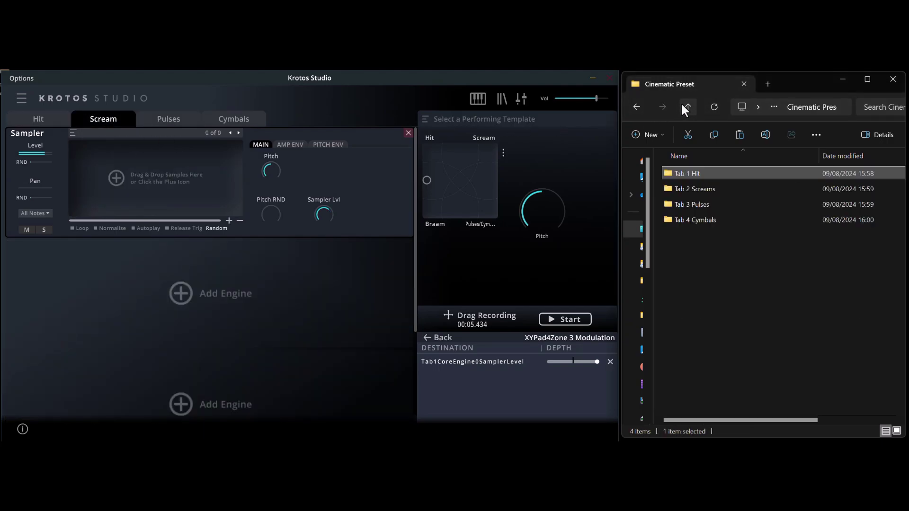
pyautogui.doubleClick(698, 188)
pyautogui.moveTo(695, 284); pyautogui.dragTo(154, 180)
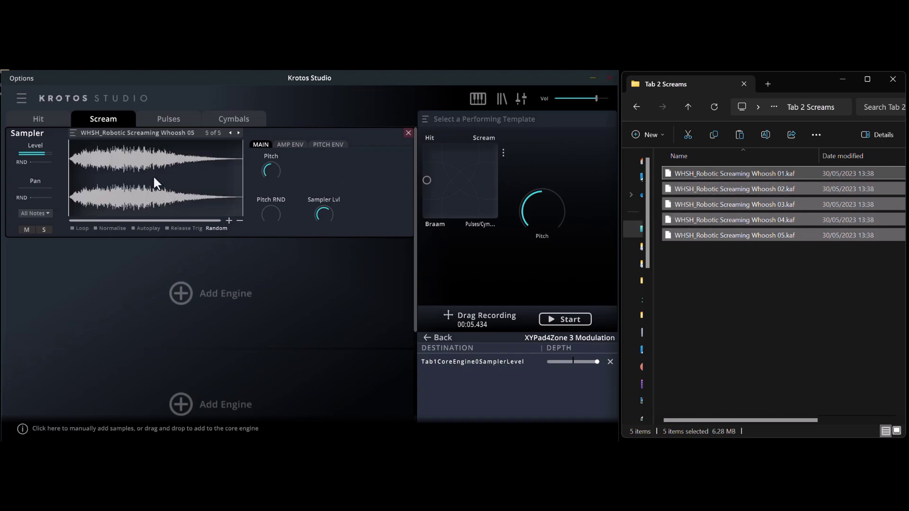
# Step: View the whoosh sampler's amplitude envelope and audition the Scream zone twice
pyautogui.click(287, 145)
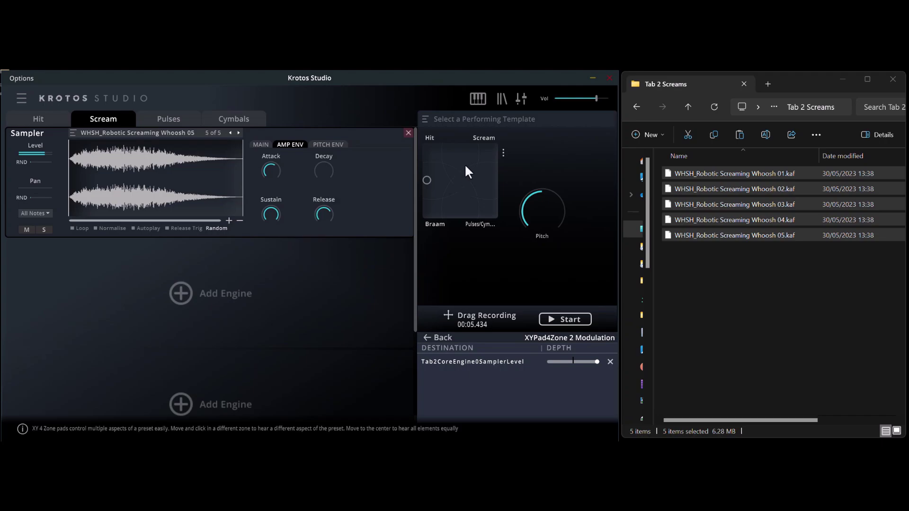
pyautogui.click(493, 147)
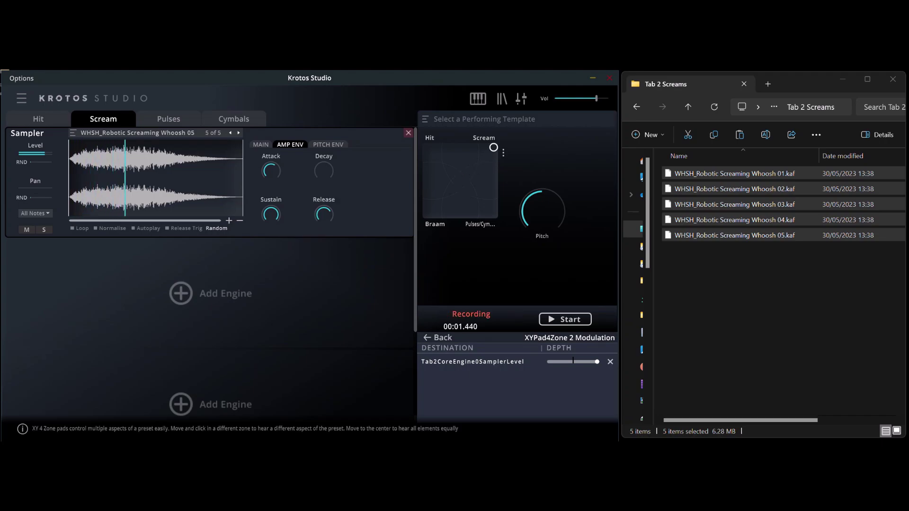
pyautogui.click(496, 149)
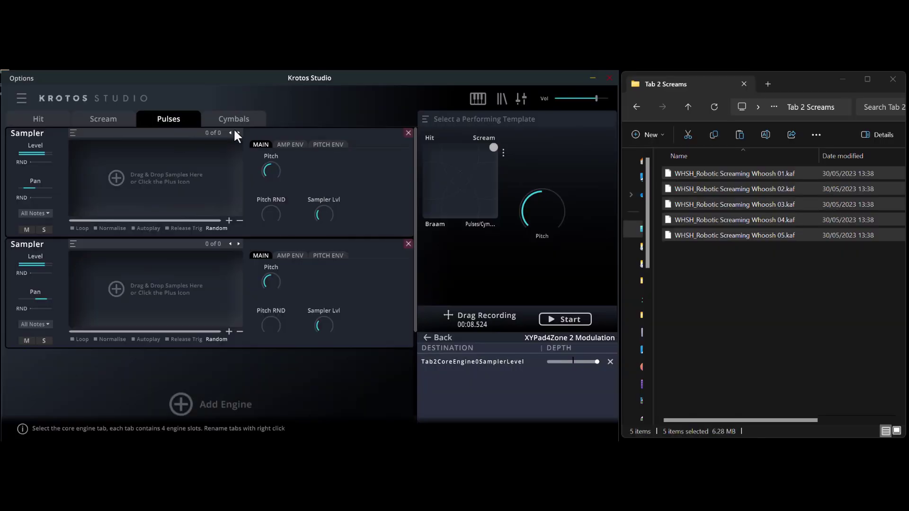
# Step: Load Spinning Power Up 01 and 02 from Tab 3 Pulses into the two Pulses samplers
pyautogui.click(688, 107)
pyautogui.click(708, 204)
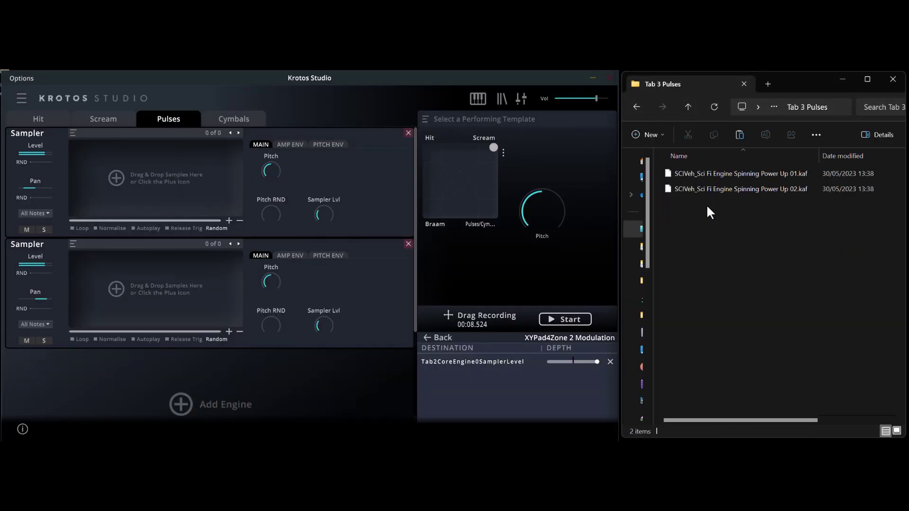
pyautogui.moveTo(728, 172); pyautogui.dragTo(553, 209)
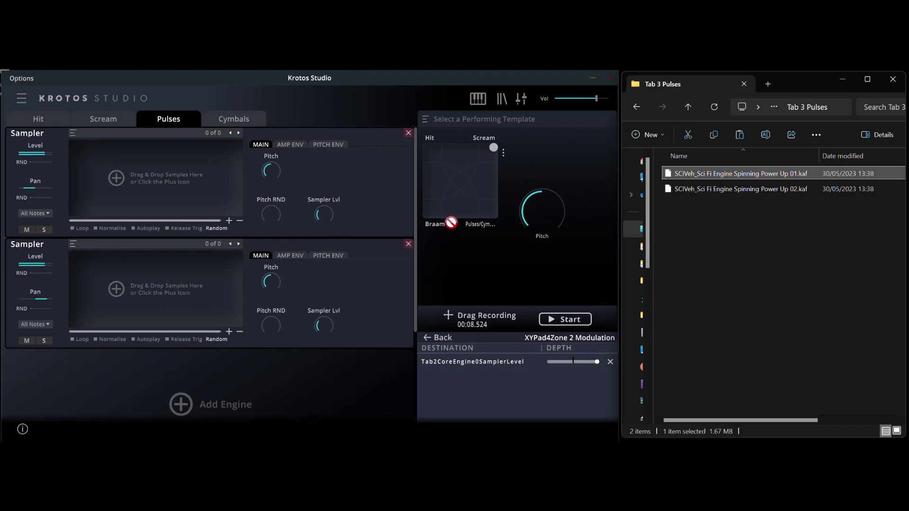
pyautogui.moveTo(451, 222); pyautogui.dragTo(166, 197)
pyautogui.click(725, 189)
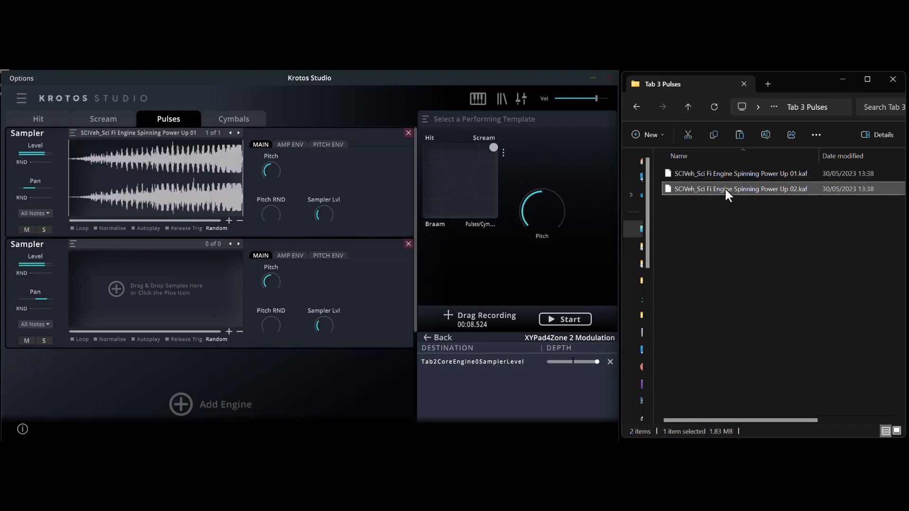
pyautogui.moveTo(166, 329); pyautogui.dragTo(152, 316)
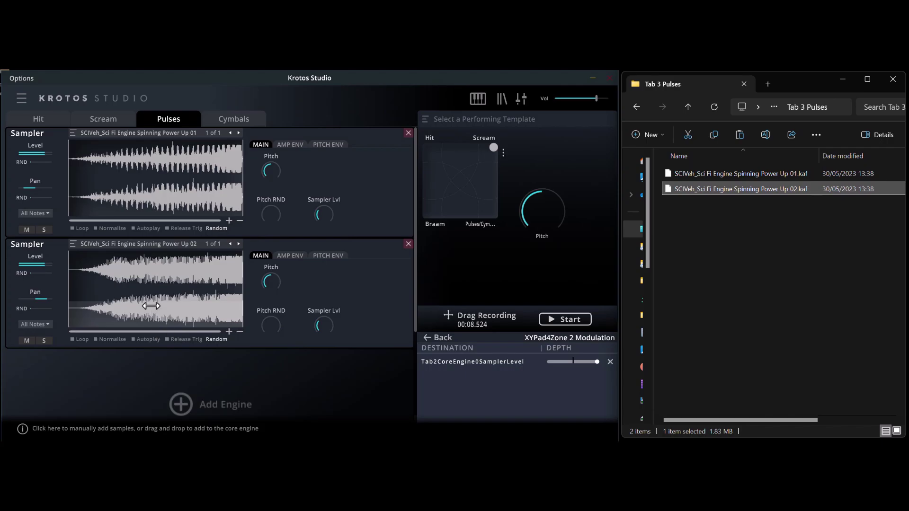
# Step: Lower the first Pulses sampler's pitch, view its envelope, and audition a new pad position
pyautogui.click(271, 167)
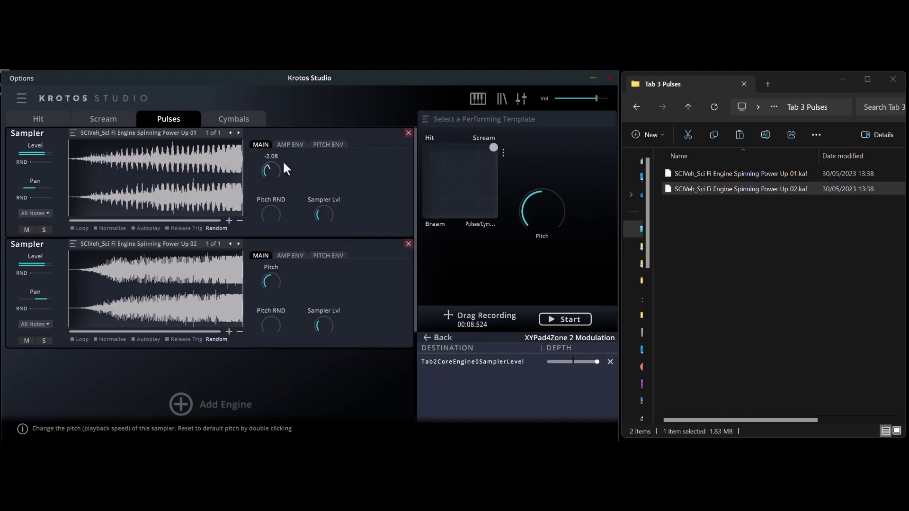
pyautogui.click(290, 145)
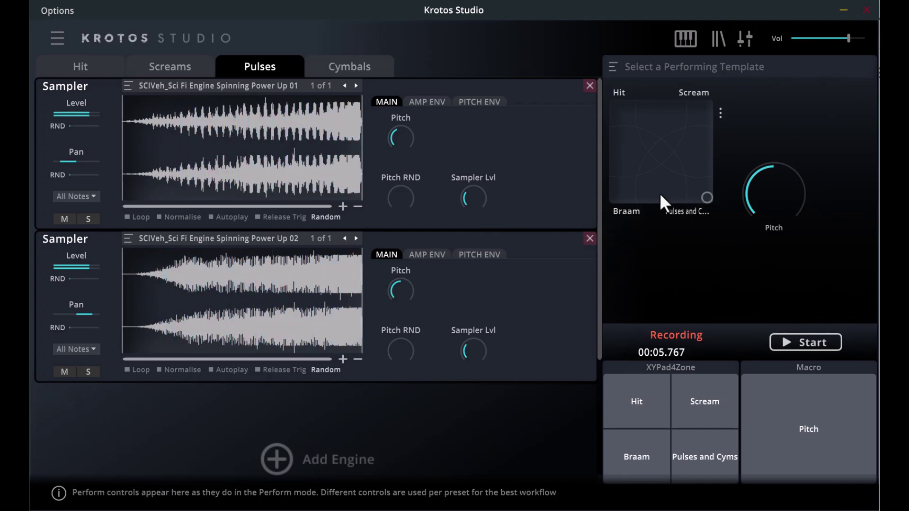
pyautogui.click(662, 149)
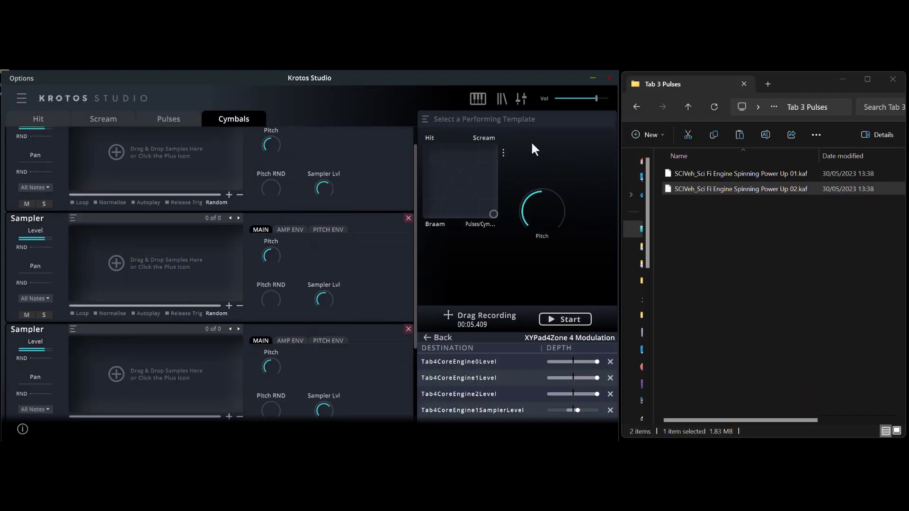
# Step: From the Tab 4 Cymbals folder, load Cymbal_18 and Cymbal_20 into separate cymbals samplers
pyautogui.click(690, 105)
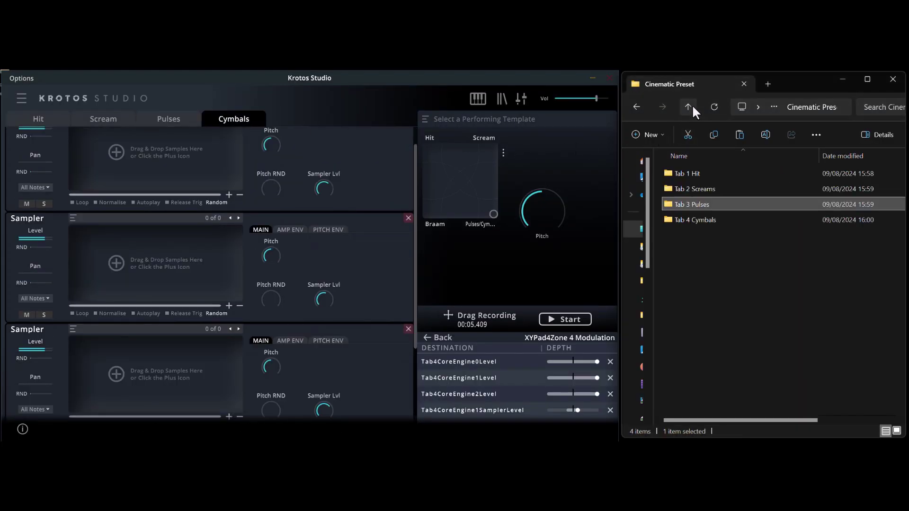
pyautogui.doubleClick(706, 217)
pyautogui.click(698, 173)
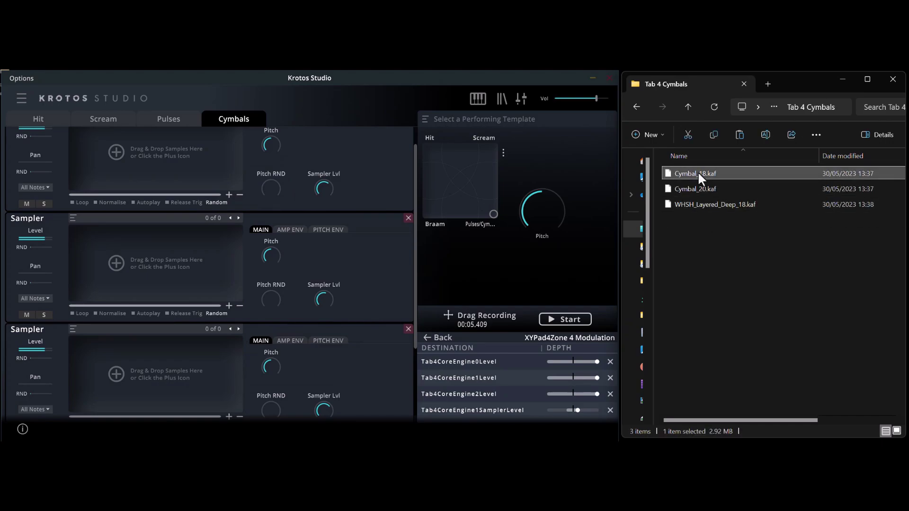
pyautogui.moveTo(313, 147); pyautogui.dragTo(207, 166)
pyautogui.moveTo(703, 189); pyautogui.dragTo(180, 274)
pyautogui.moveTo(748, 205); pyautogui.dragTo(208, 372)
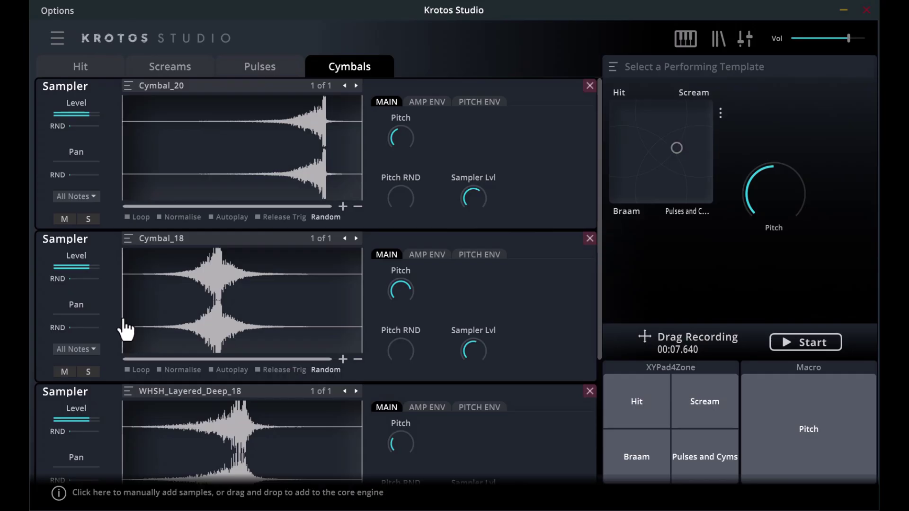
# Step: Move the Cymbal_18 and whoosh start points later, then audition all layers from the pad centre
pyautogui.click(68, 307)
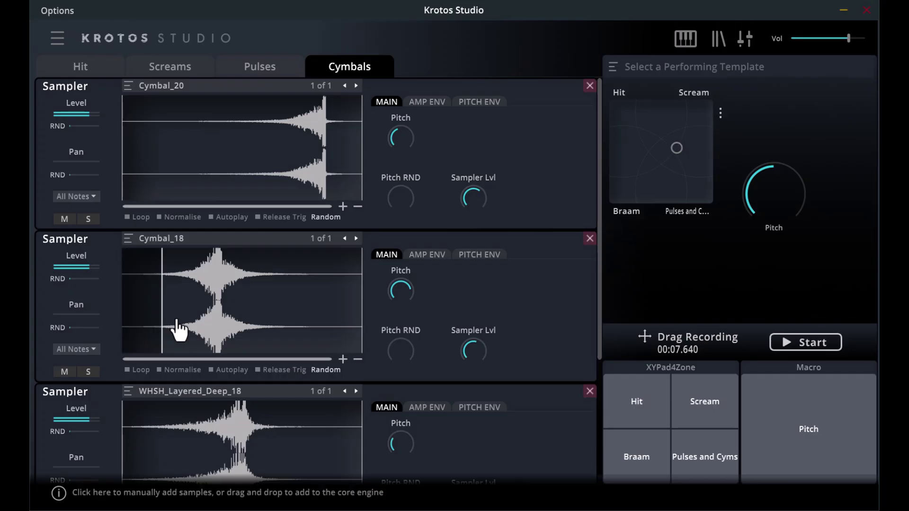
pyautogui.moveTo(177, 327); pyautogui.dragTo(216, 330)
pyautogui.click(195, 445)
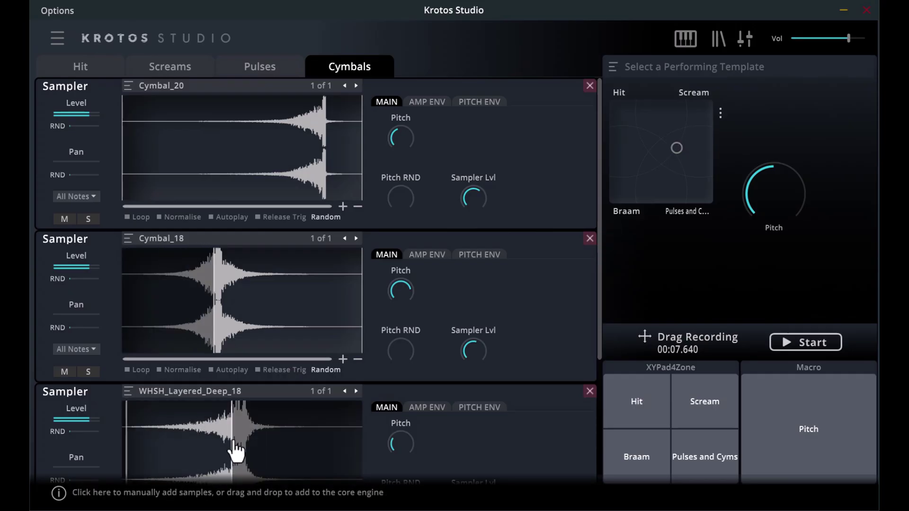
pyautogui.moveTo(130, 467); pyautogui.dragTo(223, 471)
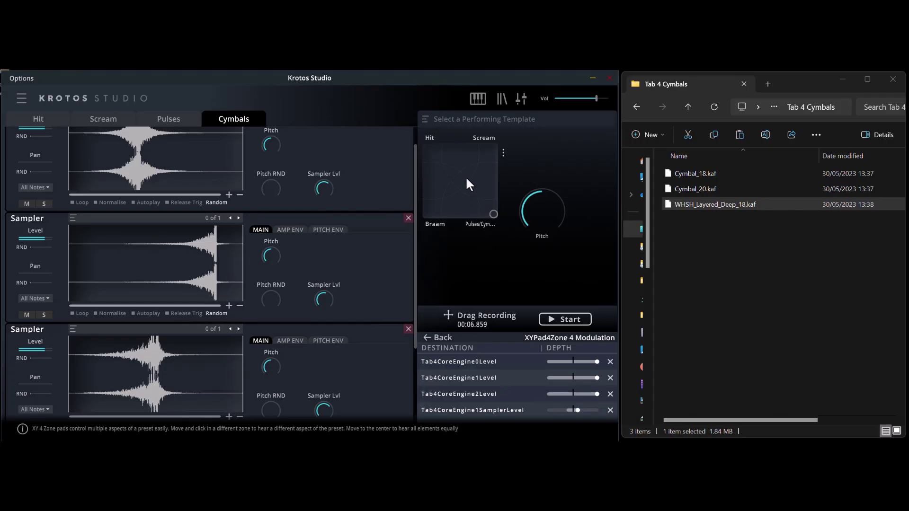
pyautogui.click(467, 179)
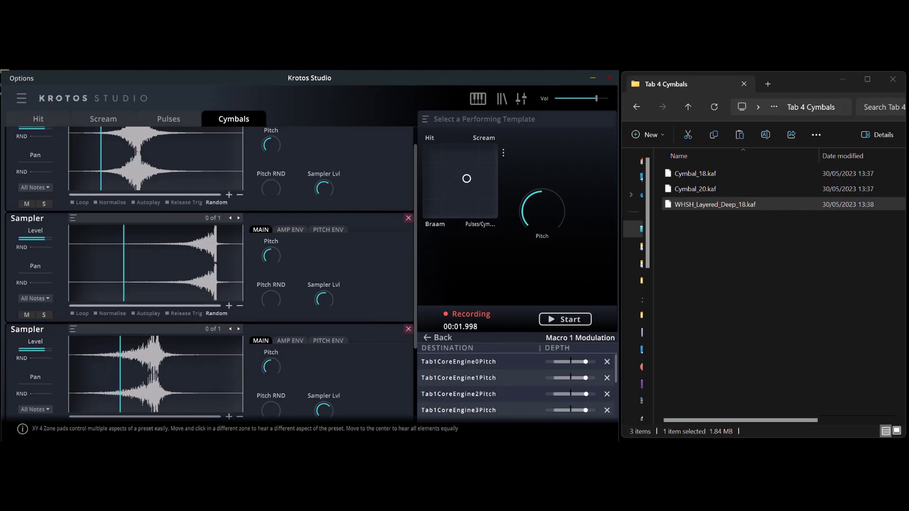
pyautogui.moveTo(530, 206)
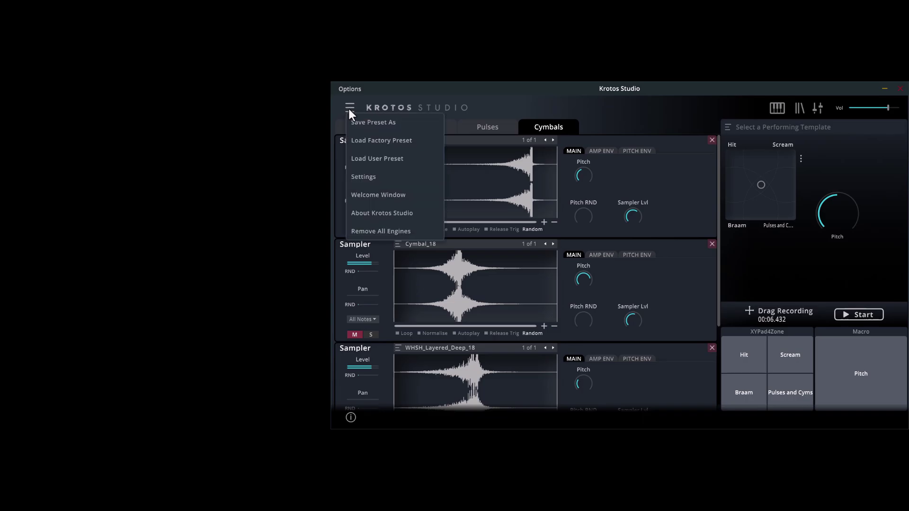
# Step: Open Save Preset As and begin naming the preset 'Cin'
pyautogui.click(355, 119)
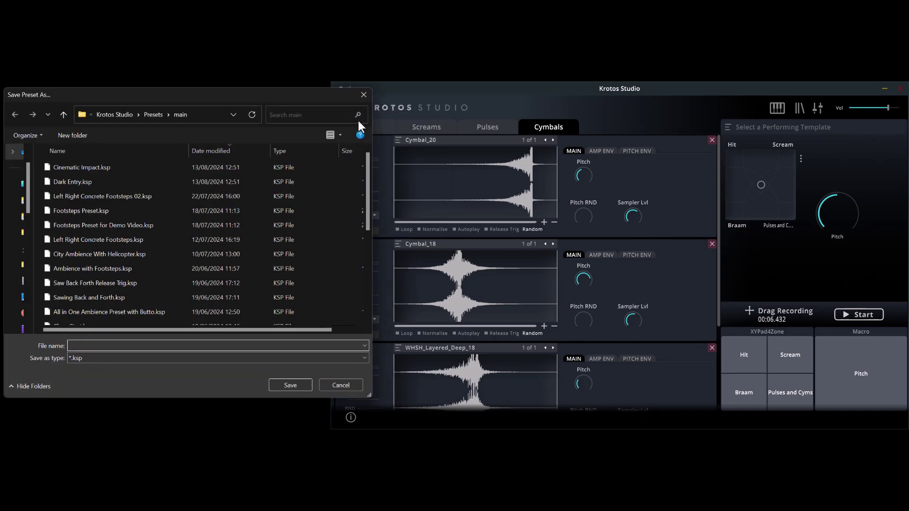
pyautogui.write('Cinema')
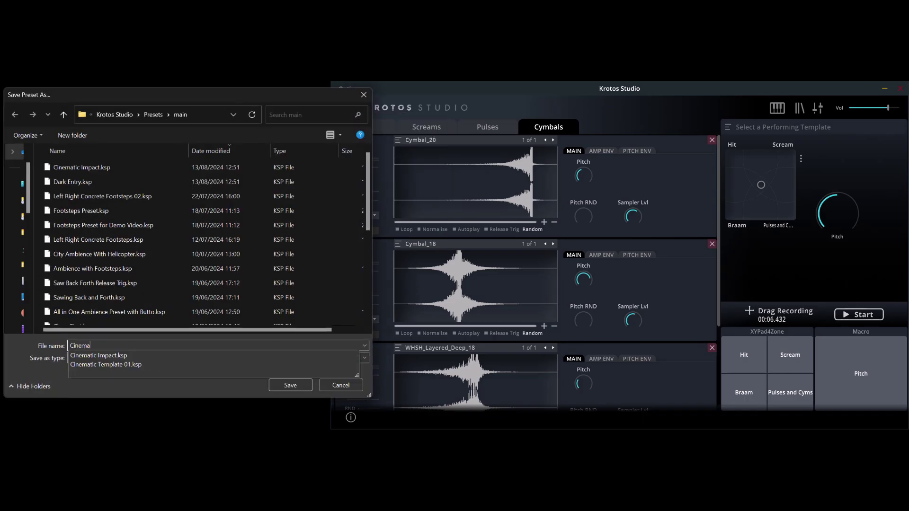